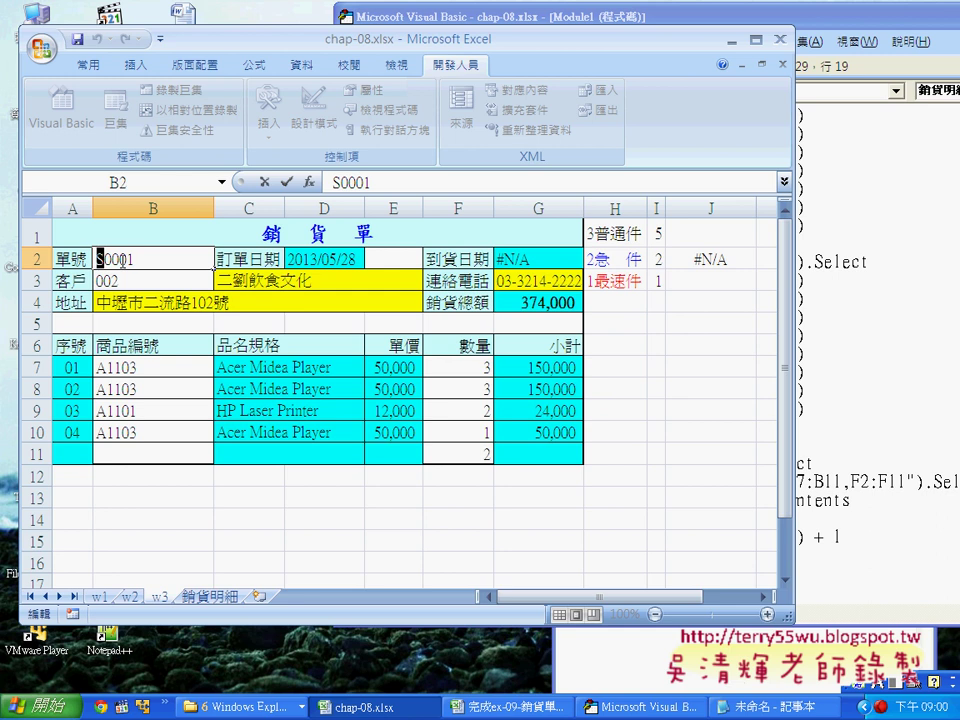
# Remove the S prefix so B2 reads 0001, then bring up the Module1 macro code
pyautogui.press('Delete')
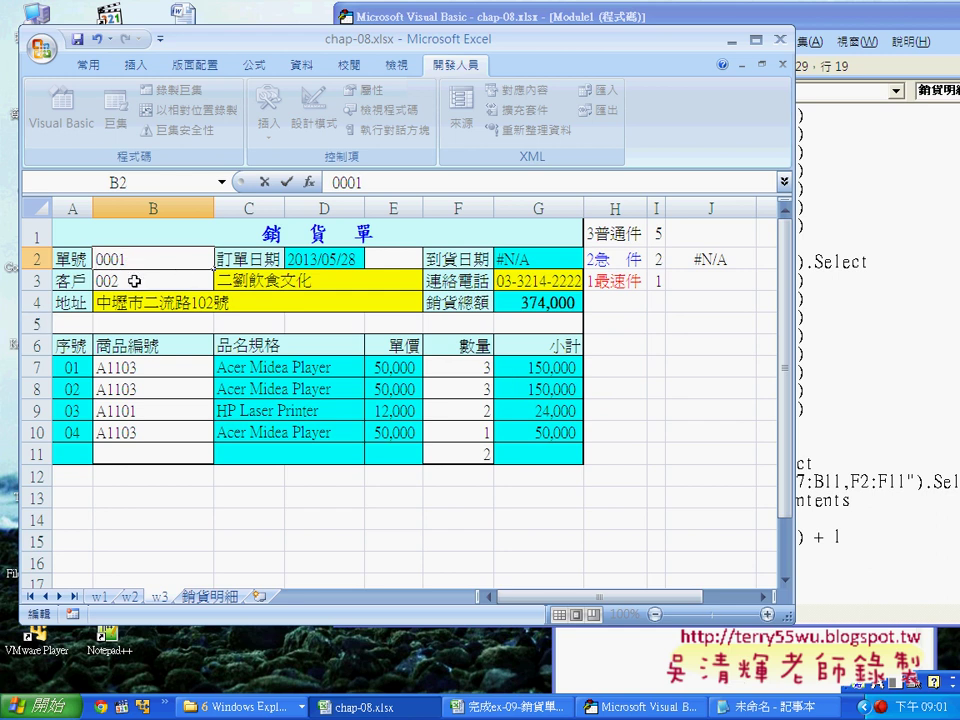
pyautogui.click(131, 281)
pyautogui.click(834, 408)
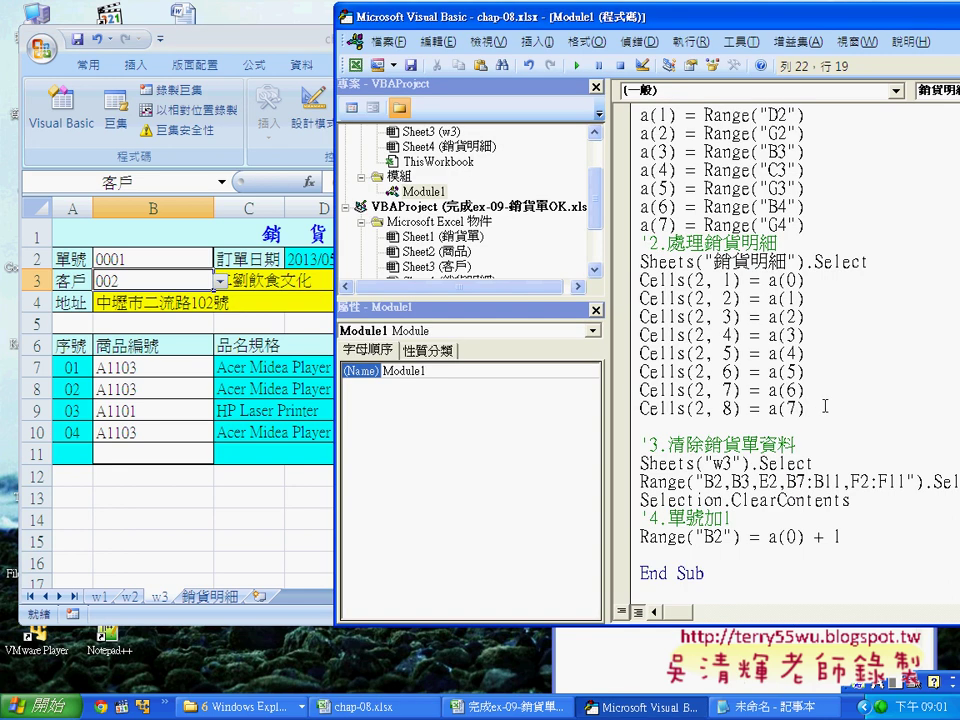
# Scroll the macro to its top and resize the w3 sales sheet window beside the editor
pyautogui.scroll(2, 794, 399)
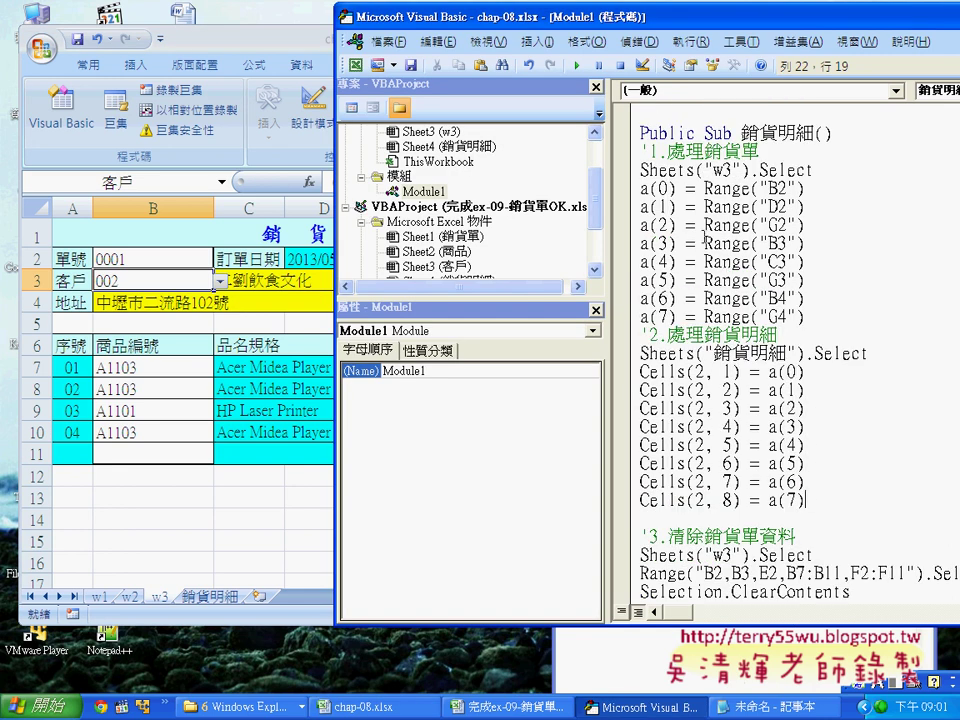
pyautogui.click(704, 170)
pyautogui.moveTo(270, 40); pyautogui.dragTo(235, 33)
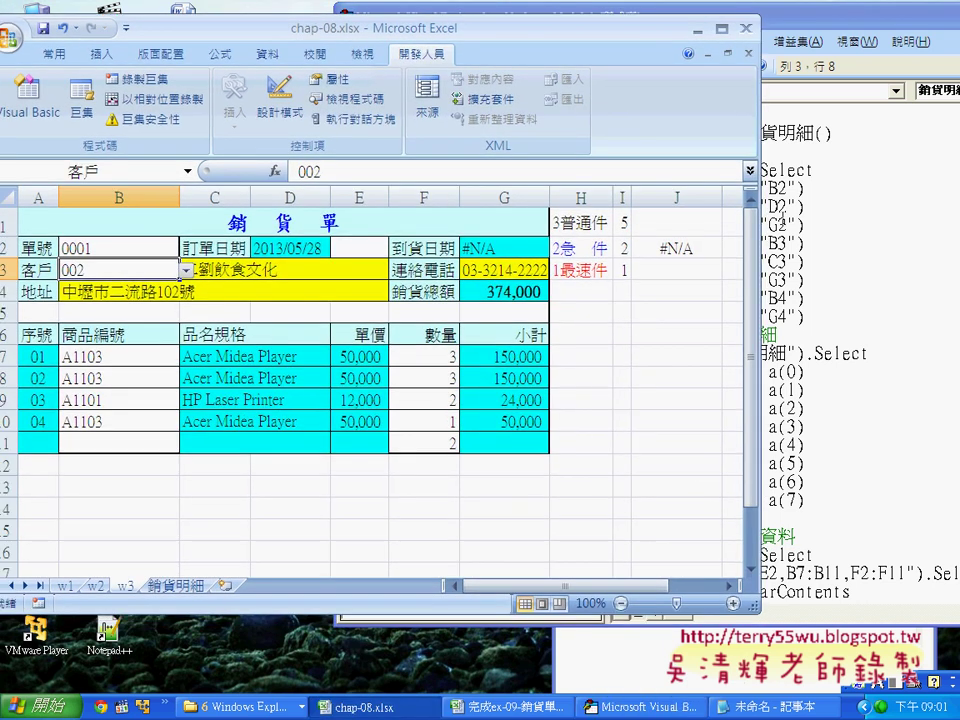
pyautogui.moveTo(760, 217); pyautogui.dragTo(630, 217)
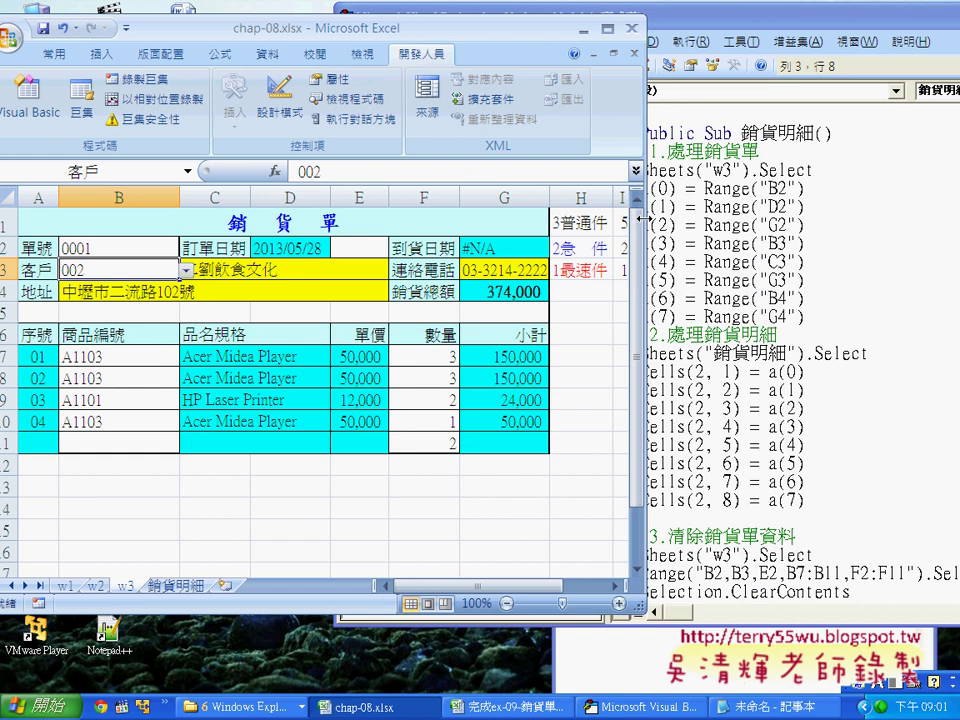
pyautogui.moveTo(420, 36); pyautogui.dragTo(465, 35)
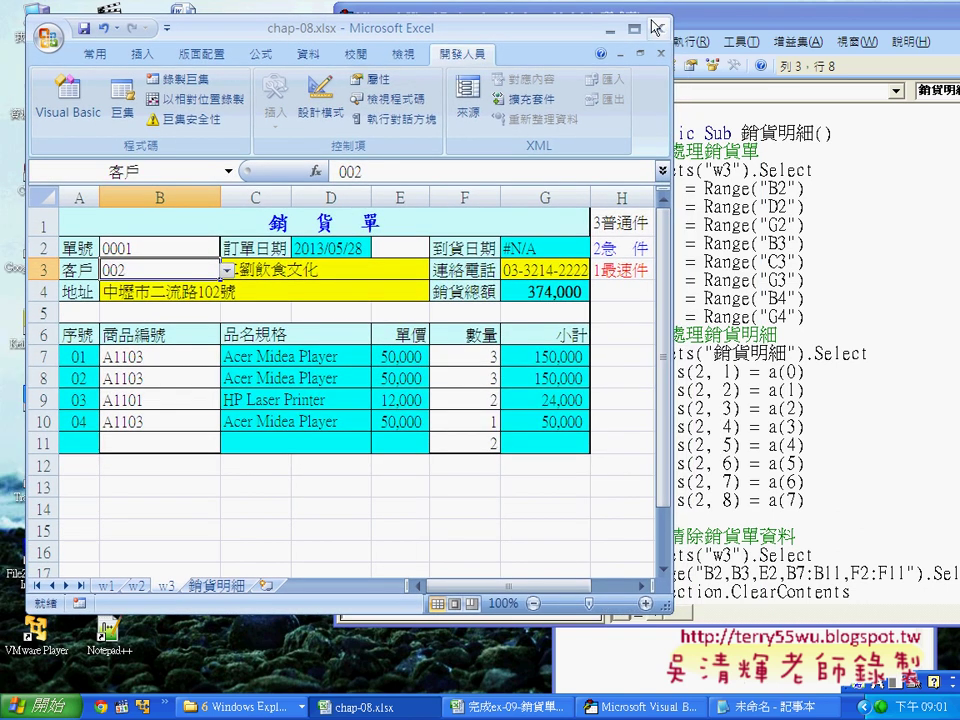
# Narrow the Project pane in the Visual Basic Editor to widen the code area
pyautogui.hotkey('alt', 'Tab')
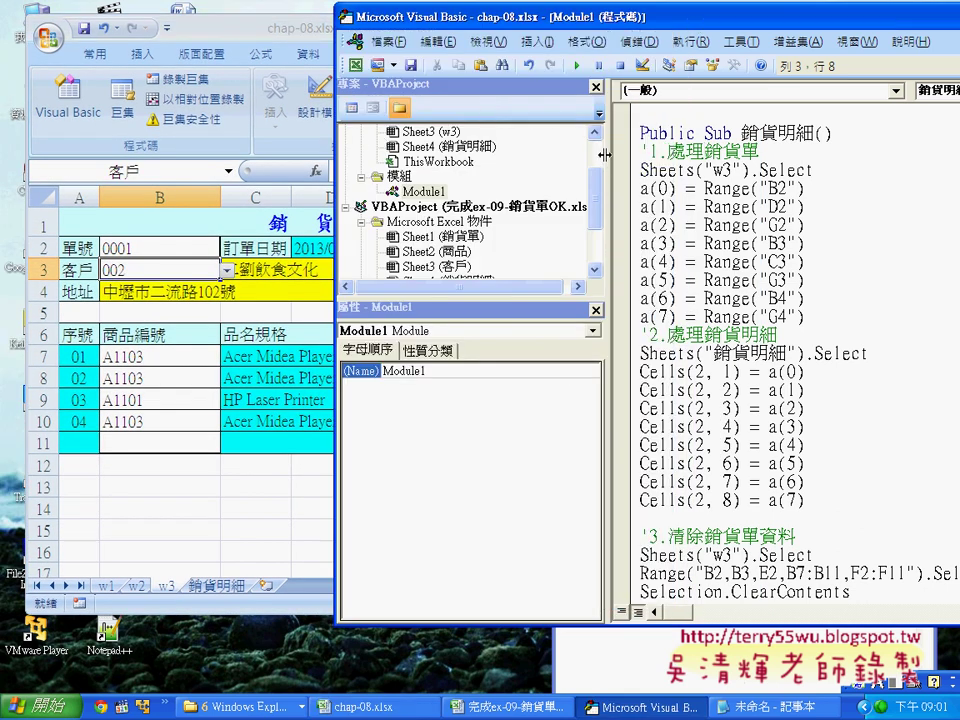
pyautogui.moveTo(604, 158); pyautogui.dragTo(443, 158)
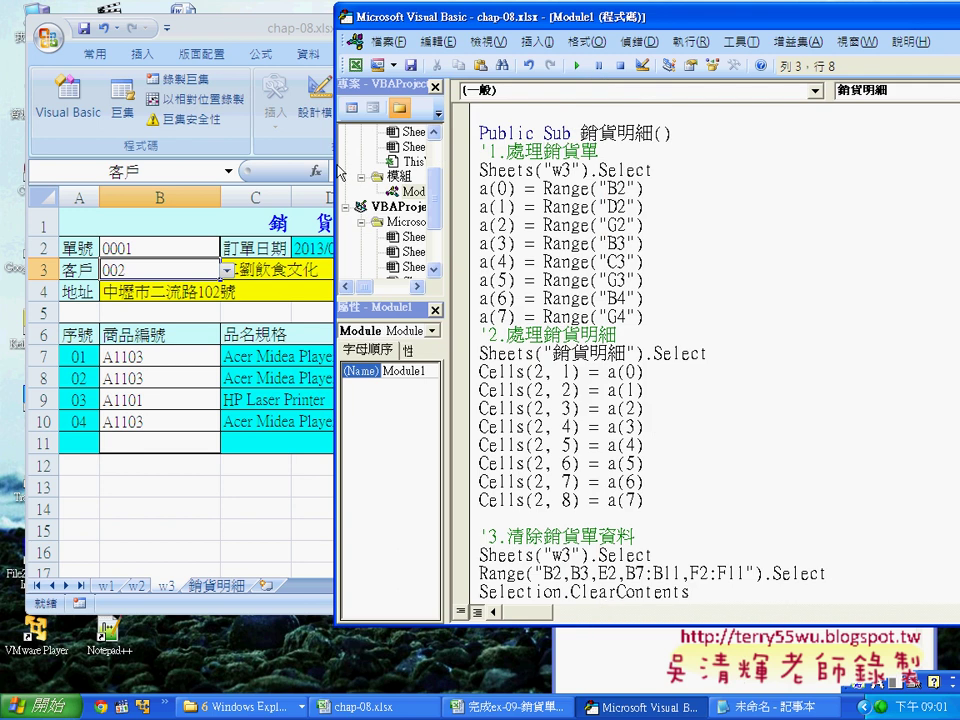
pyautogui.moveTo(336, 163); pyautogui.dragTo(485, 163)
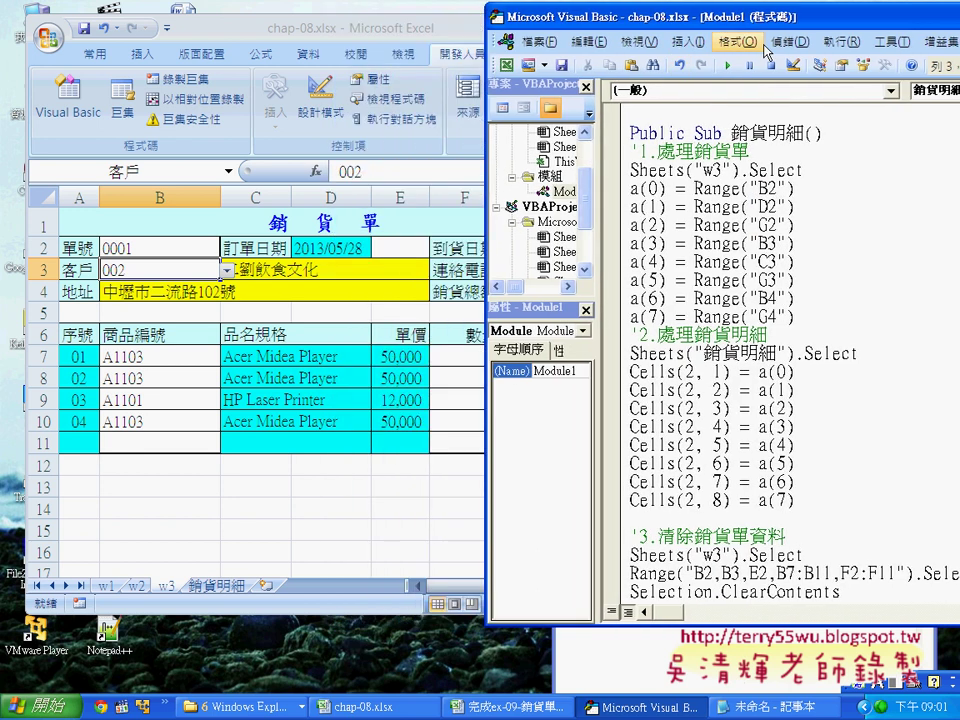
# Step Into the 銷貨明細 macro and dismiss the 'Sub or Function not defined' compile error
pyautogui.click(781, 42)
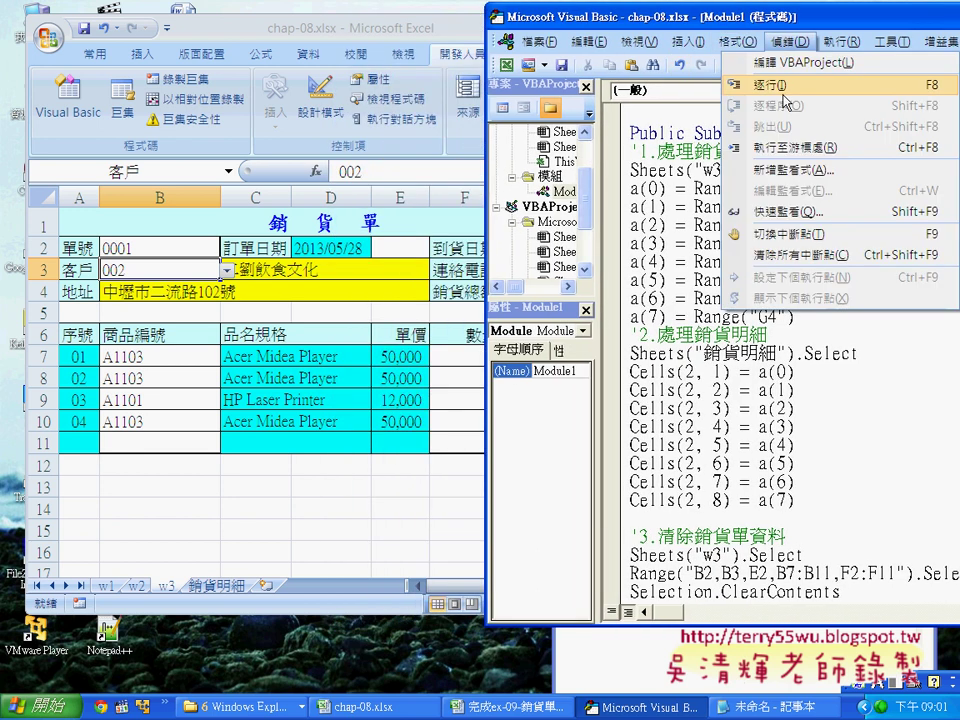
pyautogui.click(919, 90)
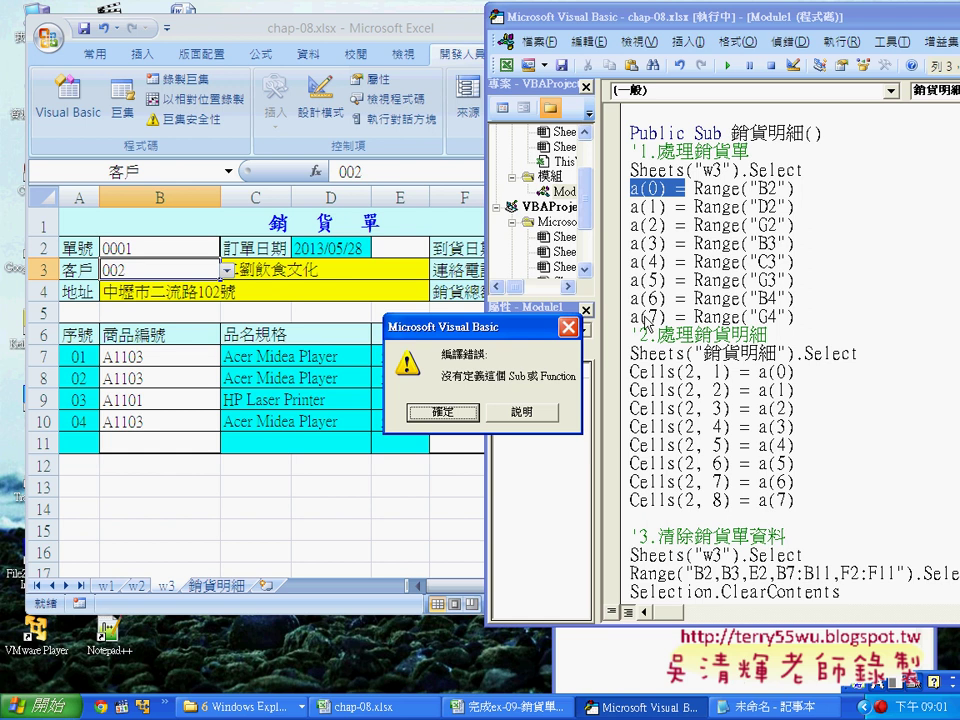
pyautogui.click(468, 419)
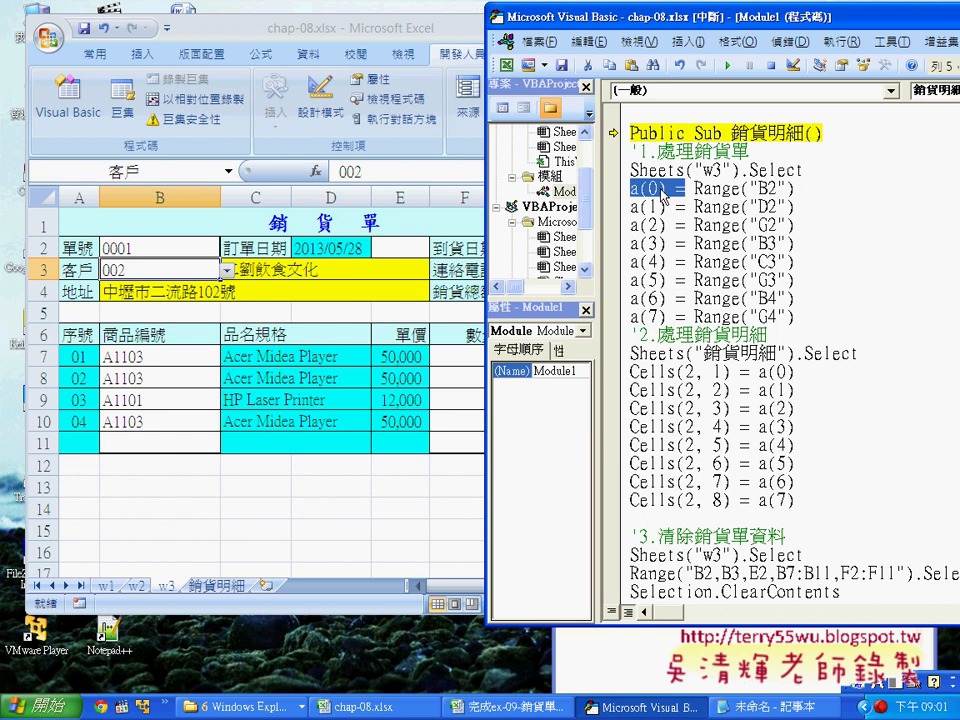
# Insert a Dim a(7) declaration on a new line below Public Sub 銷貨明細
pyautogui.click(846, 139)
pyautogui.press('Return')
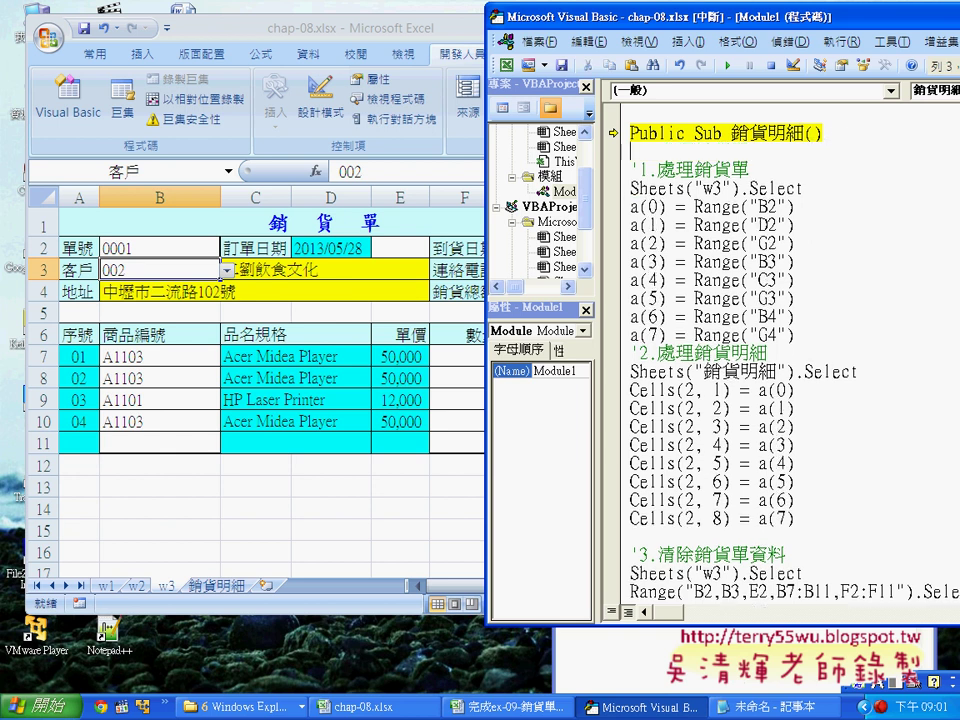
pyautogui.write('d')
pyautogui.write('(')
pyautogui.write('7')
pyautogui.write(')')
pyautogui.press('Down')
# Check the Dim a(7) declaration and step execution to Sheets("w3").Select
pyautogui.moveTo(631, 151); pyautogui.dragTo(700, 152)
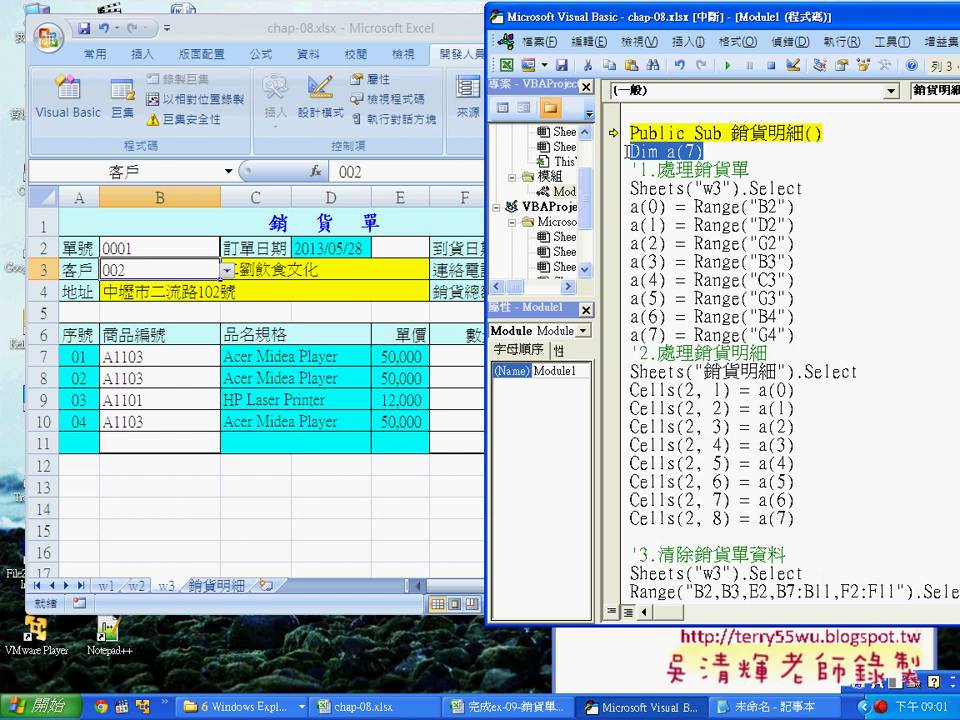
pyautogui.click(683, 152)
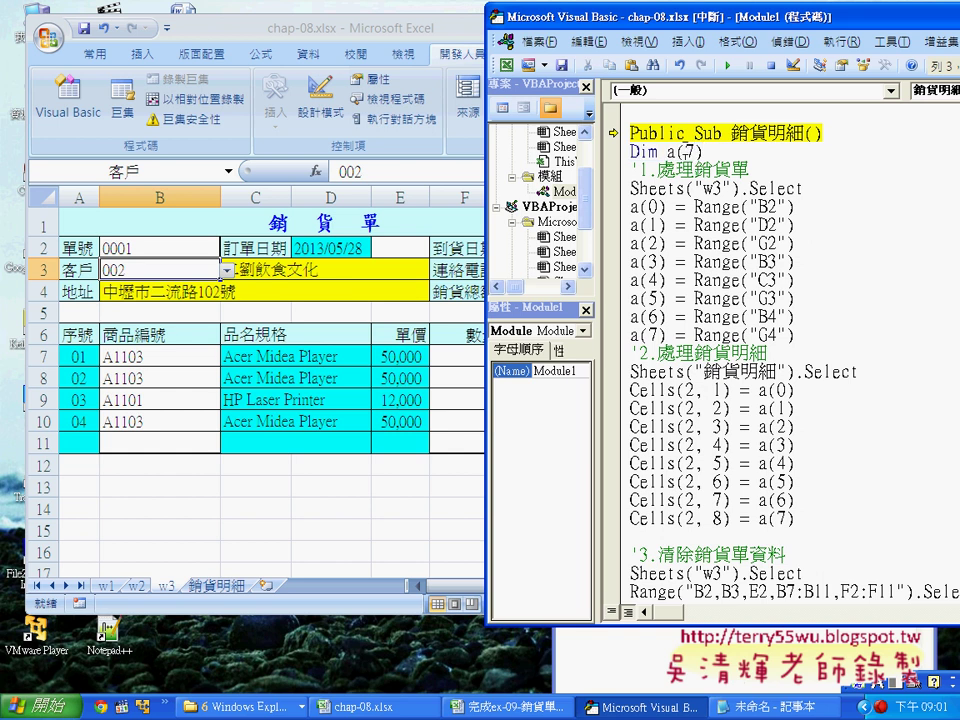
pyautogui.doubleClick(684, 151)
pyautogui.click(712, 150)
pyautogui.press('F8')
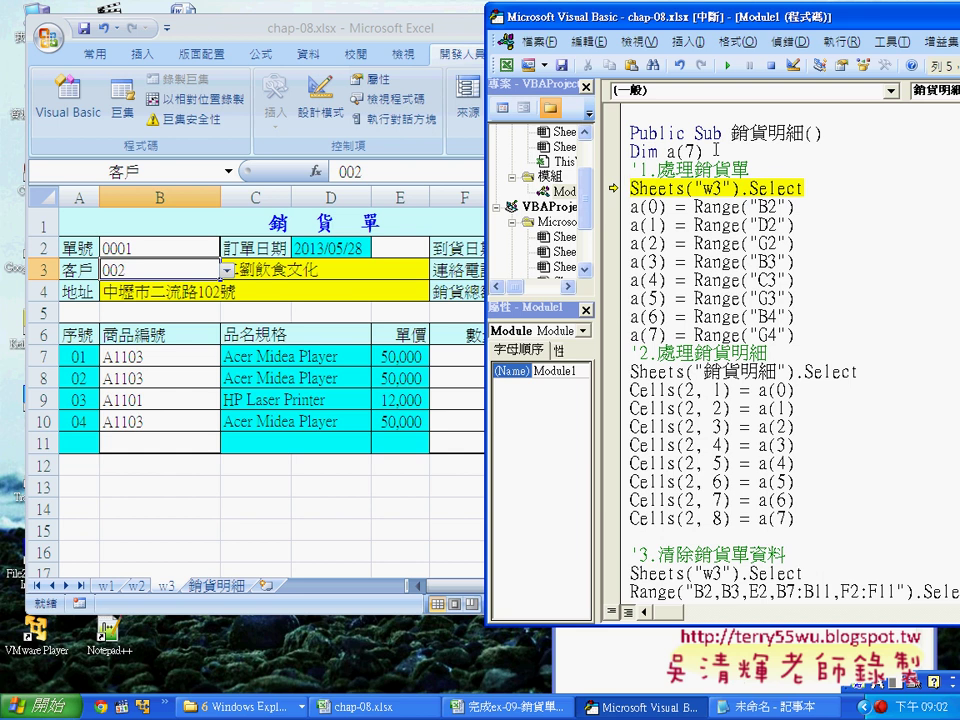
# Step through the w3 selection and form-reading lines to Sheets("銷貨明細").Select
pyautogui.press('F8')
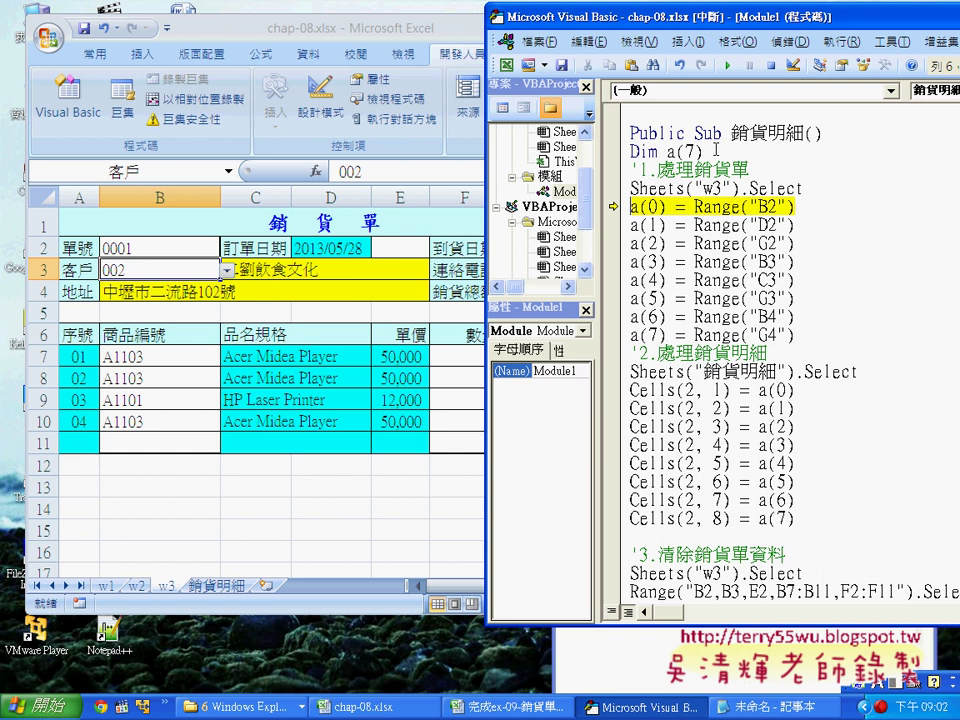
pyautogui.press('F8')
pyautogui.press('F8')
pyautogui.press('F8')
pyautogui.press('F8')
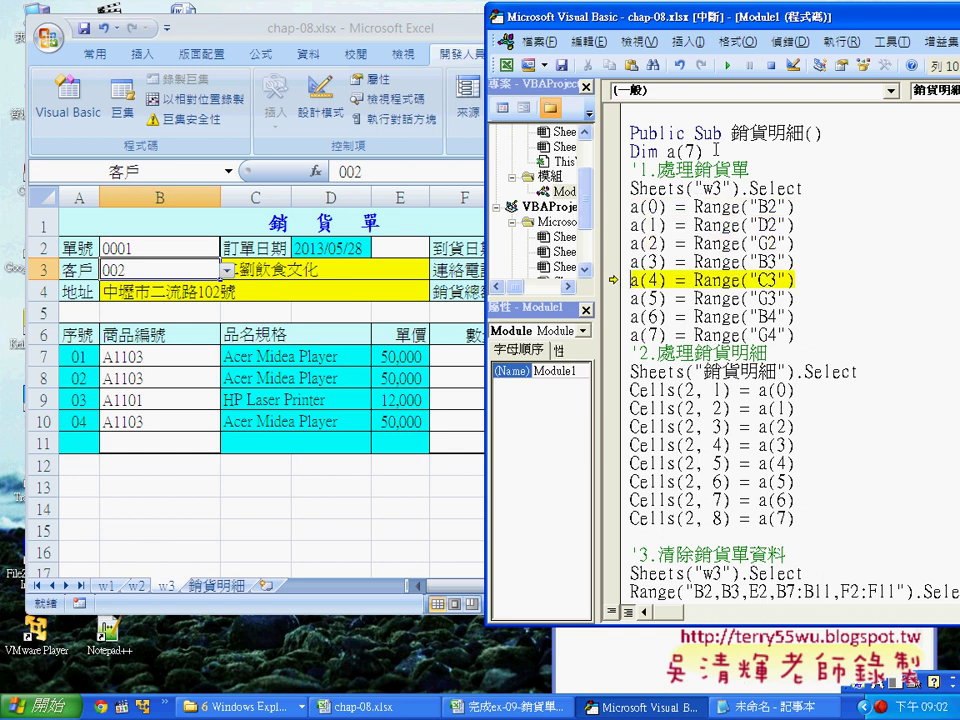
pyautogui.press('F8')
pyautogui.press('F8')
pyautogui.press('F8')
pyautogui.press('F8')
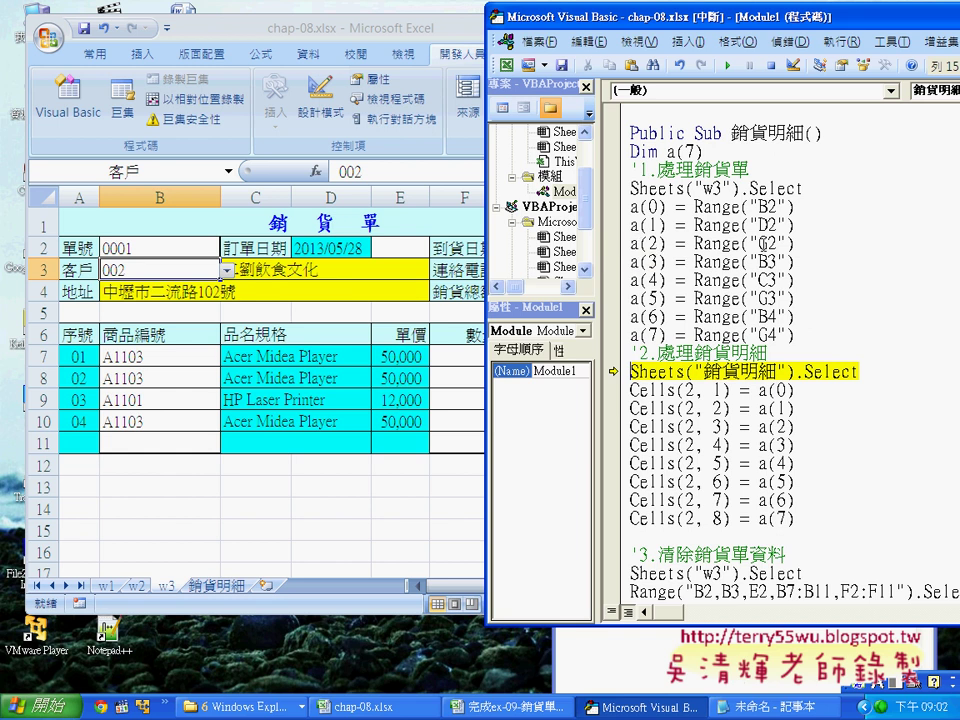
# Set E2 on the w3 form to 1最速件 and return to the code editor
pyautogui.click(415, 256)
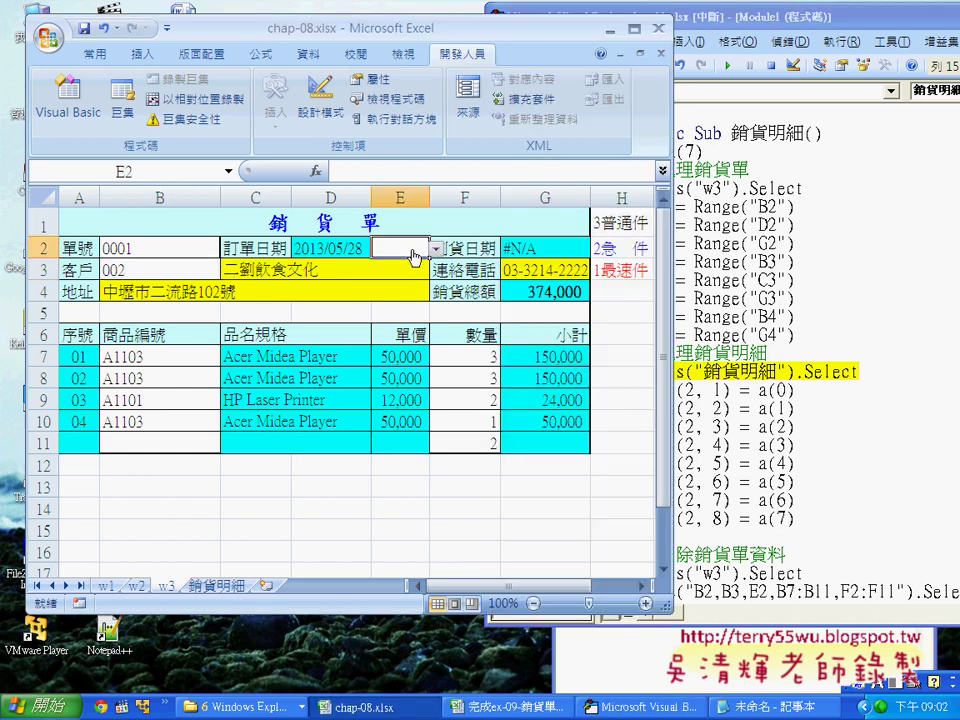
pyautogui.click(436, 249)
pyautogui.click(398, 285)
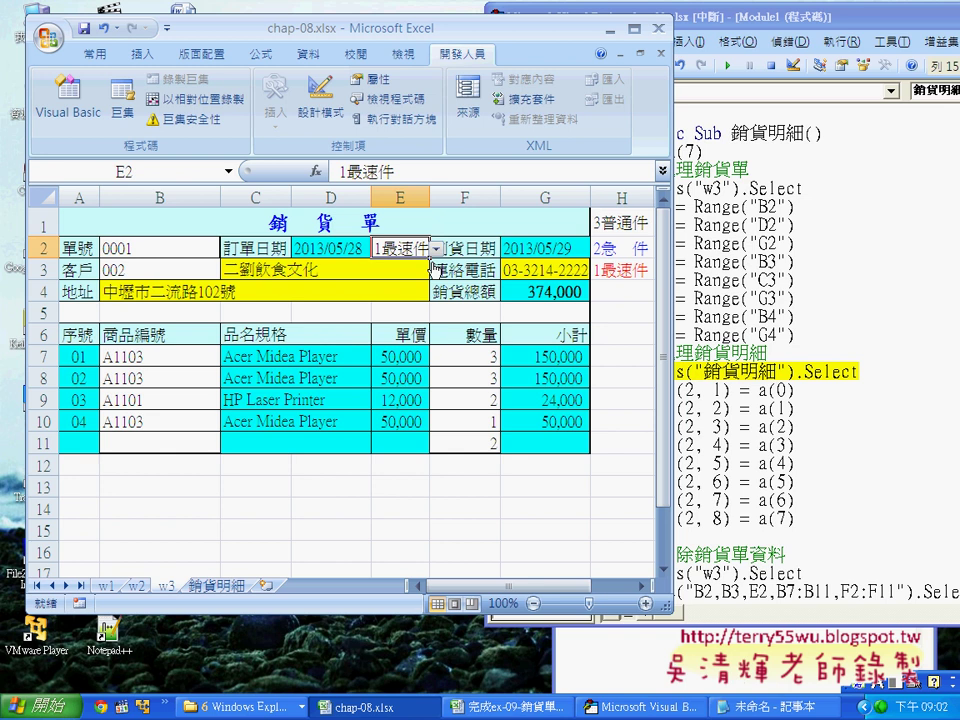
pyautogui.click(702, 246)
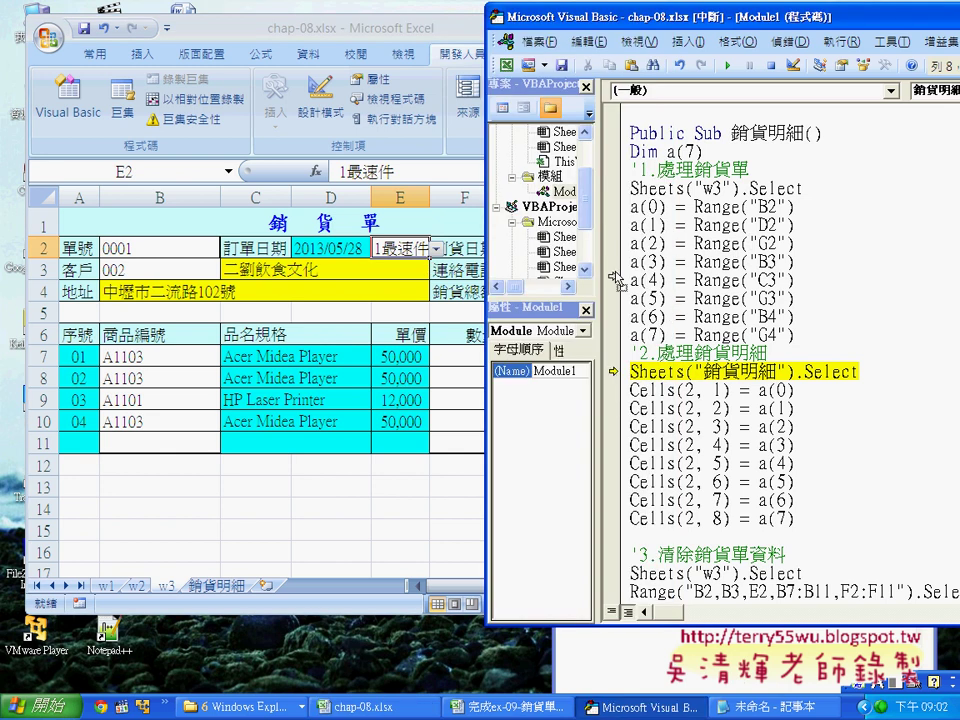
# Rewind execution to a(2) = Range("G2") and step through until Sheets("銷貨明細").Select runs
pyautogui.moveTo(618, 254); pyautogui.dragTo(616, 243)
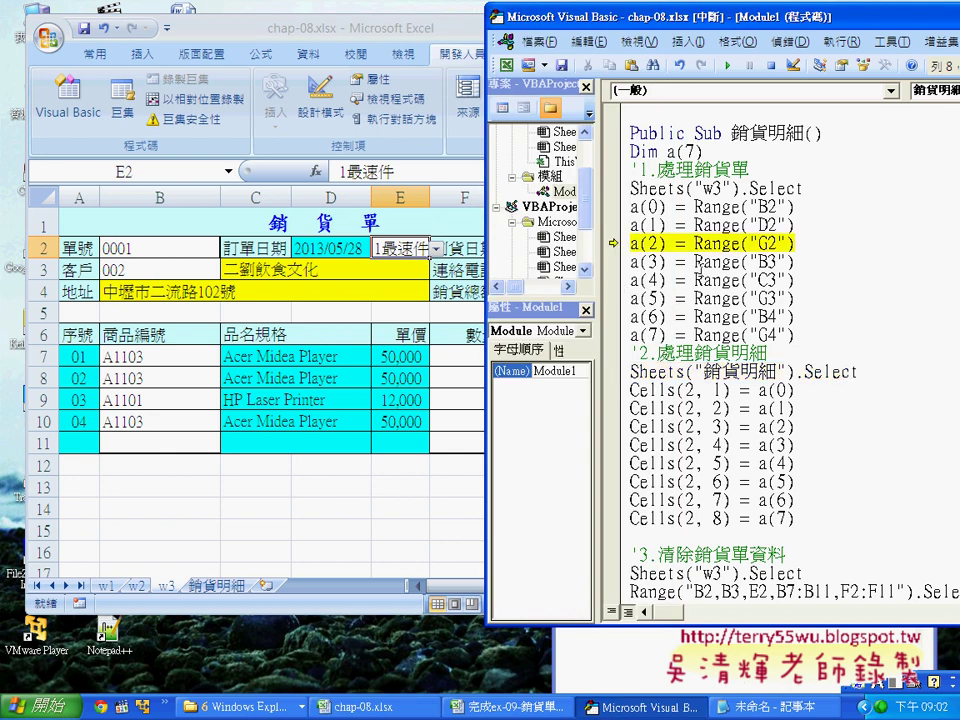
pyautogui.press('F8')
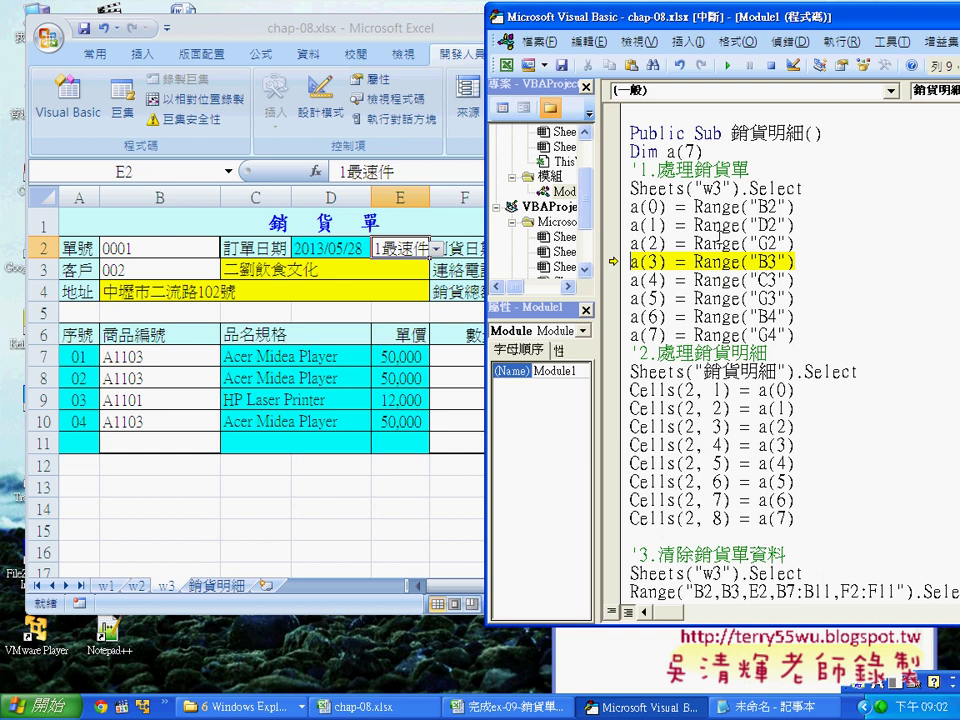
pyautogui.moveTo(735, 244)
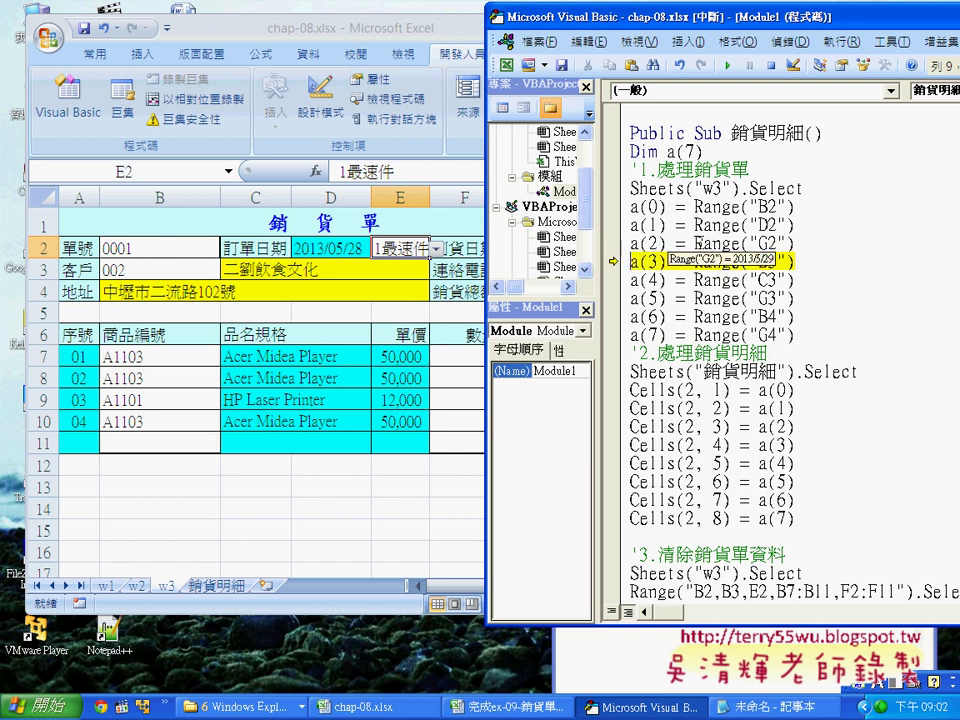
pyautogui.press('F8')
pyautogui.press('F8')
pyautogui.press('F8')
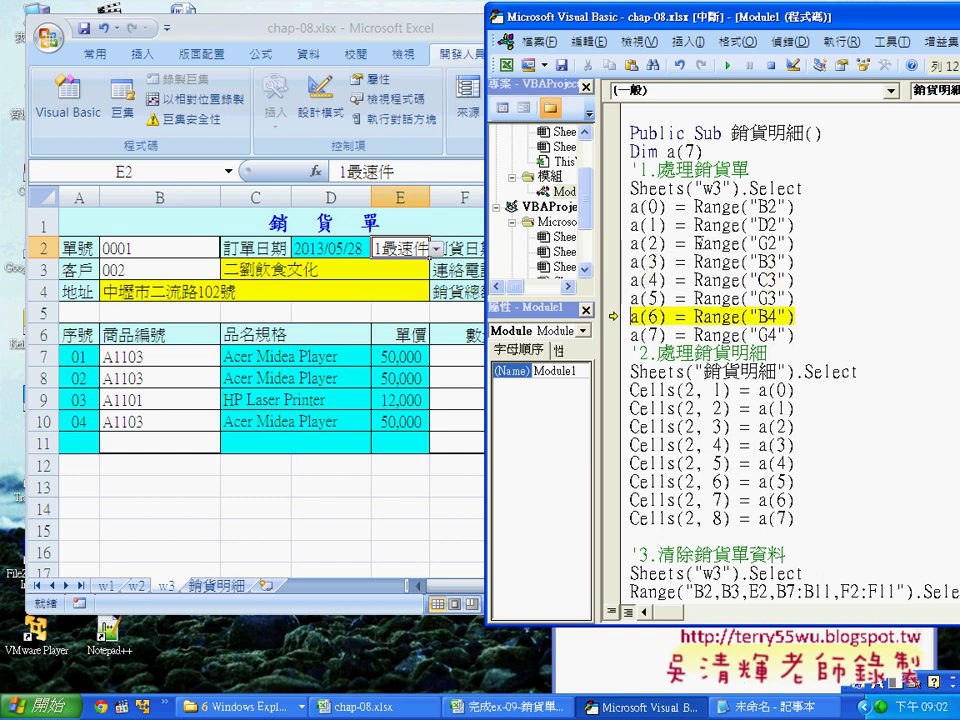
pyautogui.press('F8')
pyautogui.press('F8')
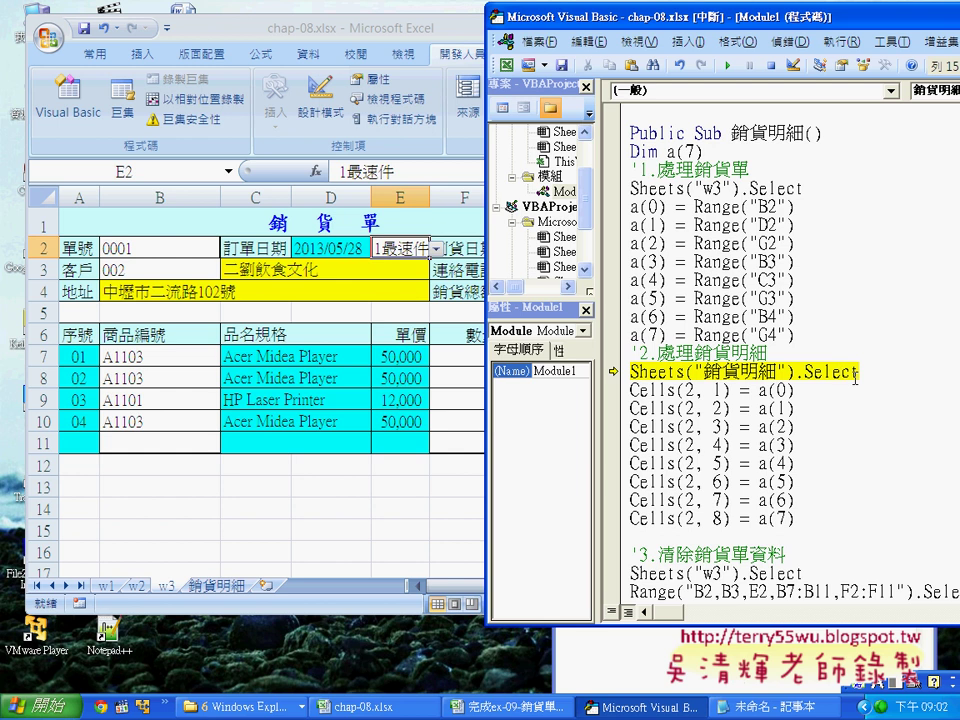
pyautogui.press('F8')
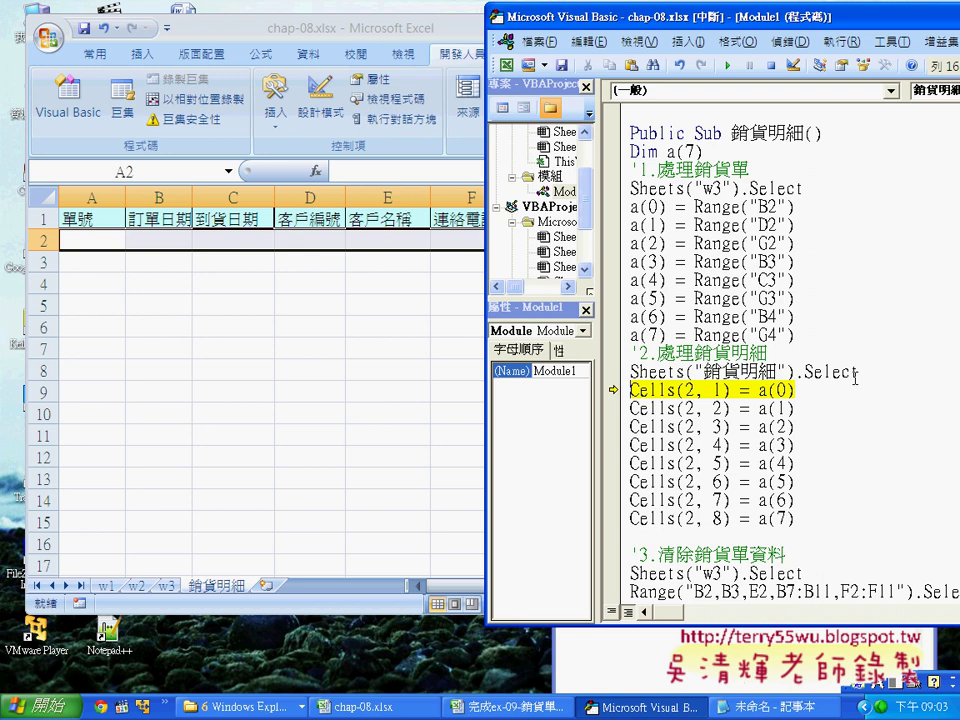
# Step through Cells(2, 1) onward, filling 銷貨明細 row 2 with order 1, dates 2013/5/28, 2013/5/29, customer 2
pyautogui.press('F8')
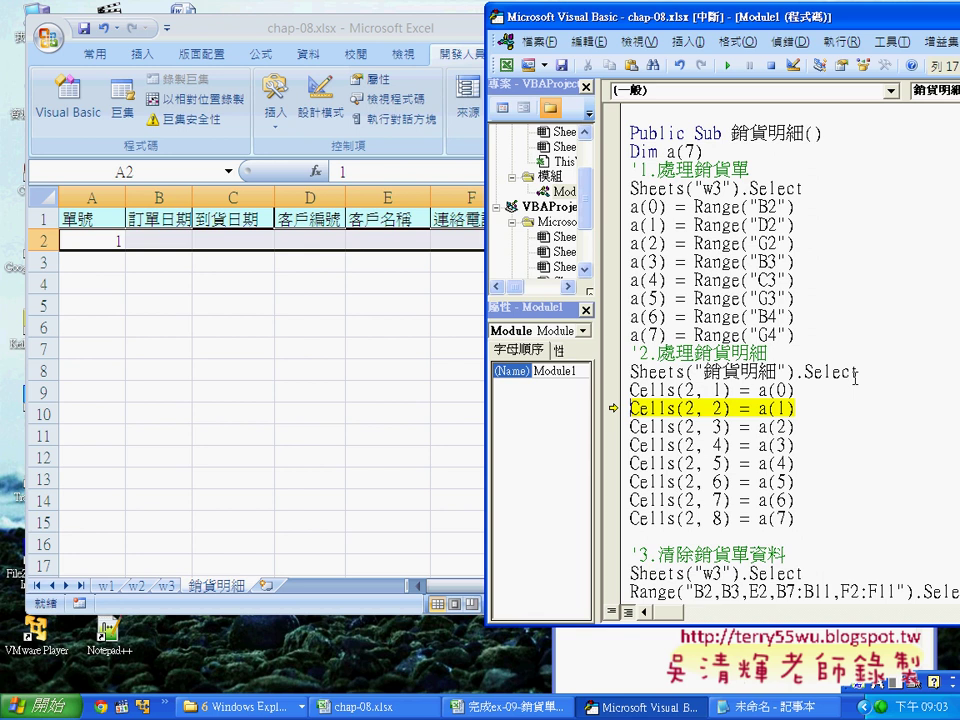
pyautogui.press('F8')
pyautogui.press('F8')
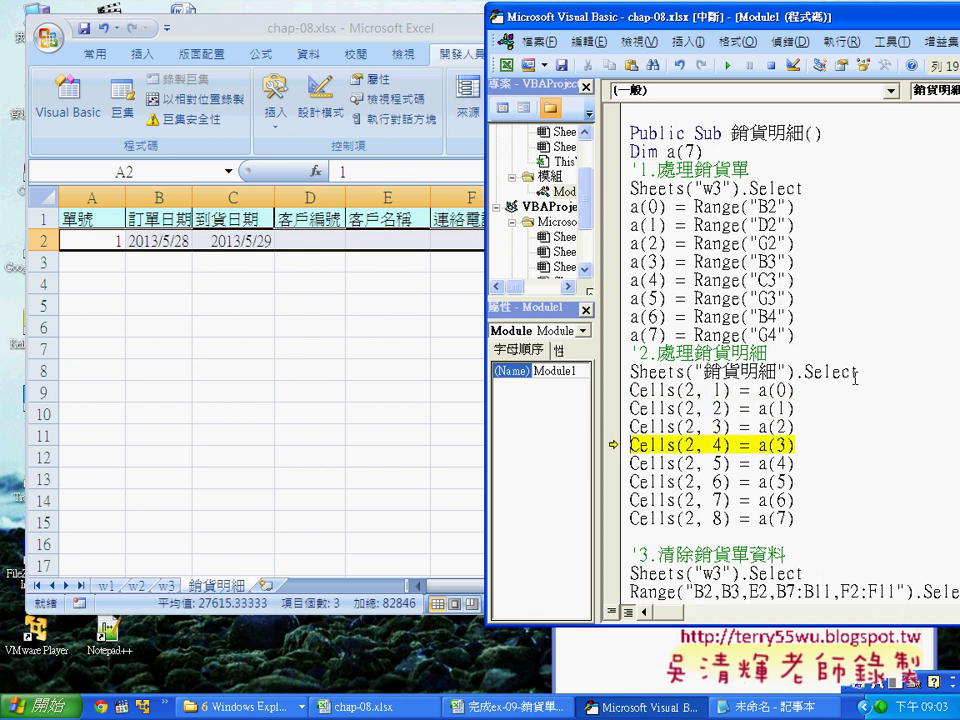
pyautogui.press('F8')
pyautogui.press('F8')
pyautogui.press('F8')
pyautogui.press('F8')
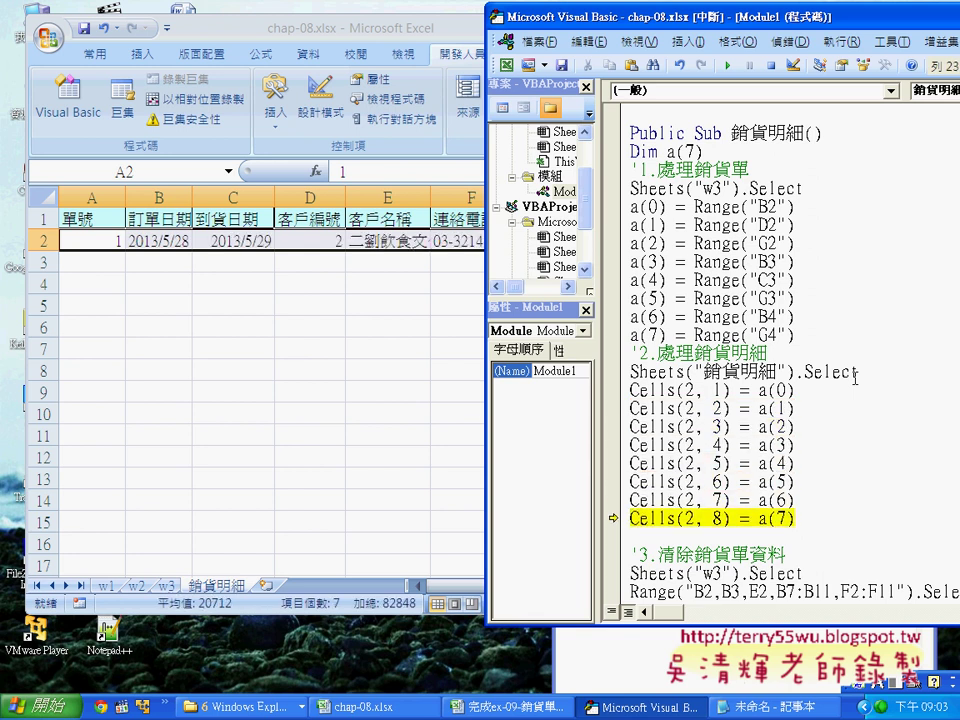
pyautogui.press('F8')
pyautogui.press('F8')
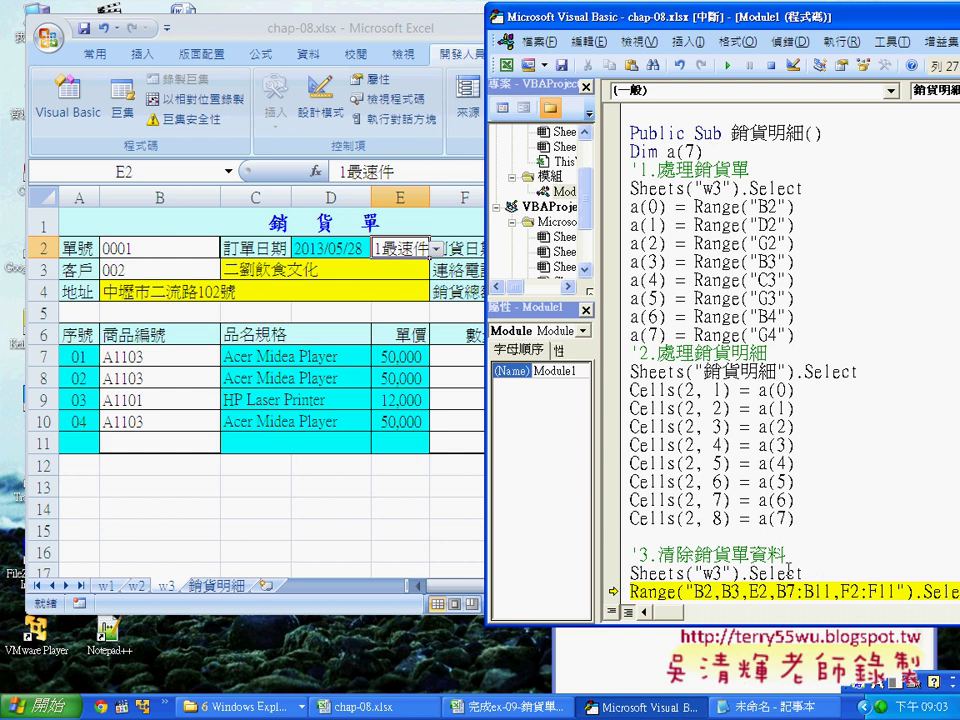
# Run the Range(...).Select line and continue, triggering run-time error 1004 on protected cells
pyautogui.press('F8')
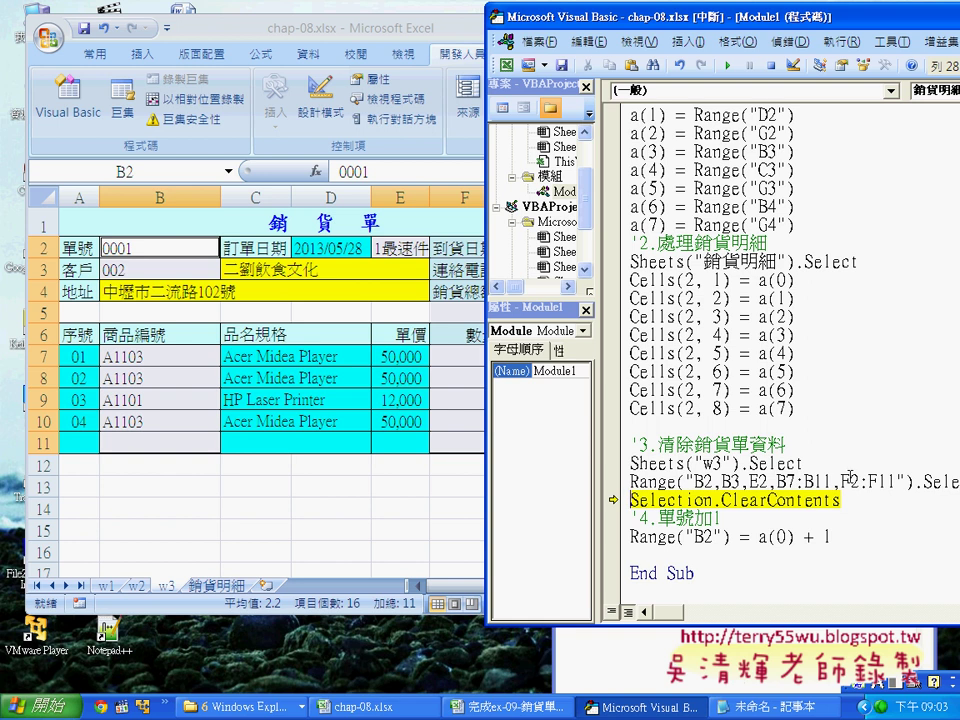
pyautogui.press('F8')
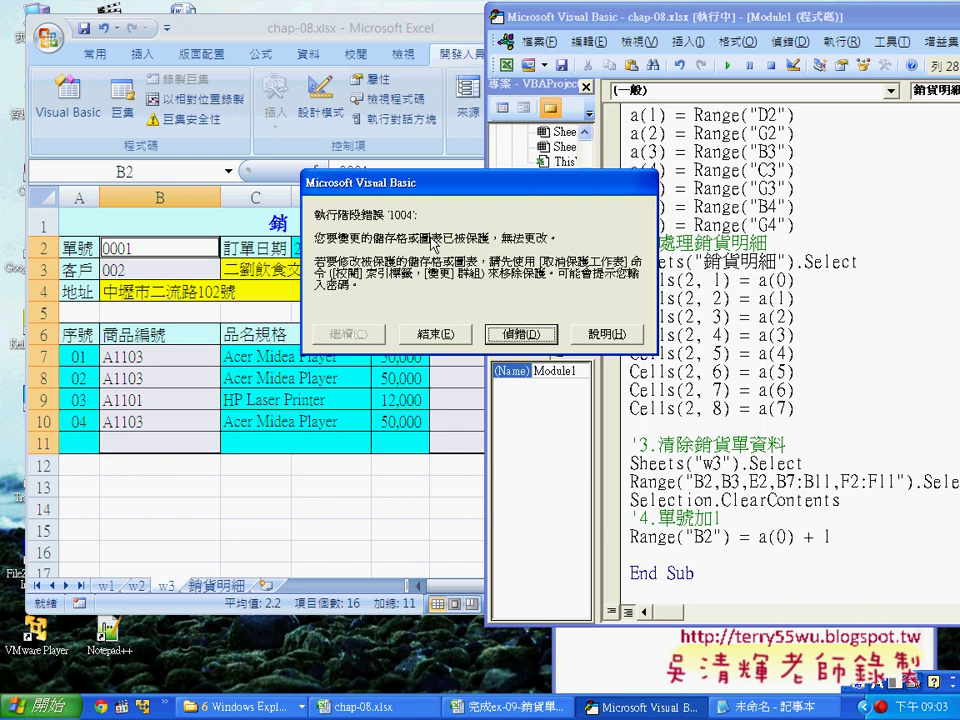
# Move the 1004 error aside, choose 偵錯 (Debug), and inspect quantity cell F11 on the w3 form
pyautogui.moveTo(450, 186)
pyautogui.mouseDown()
pyautogui.moveTo(677, 186)
pyautogui.moveTo(633, 197)
pyautogui.mouseUp()
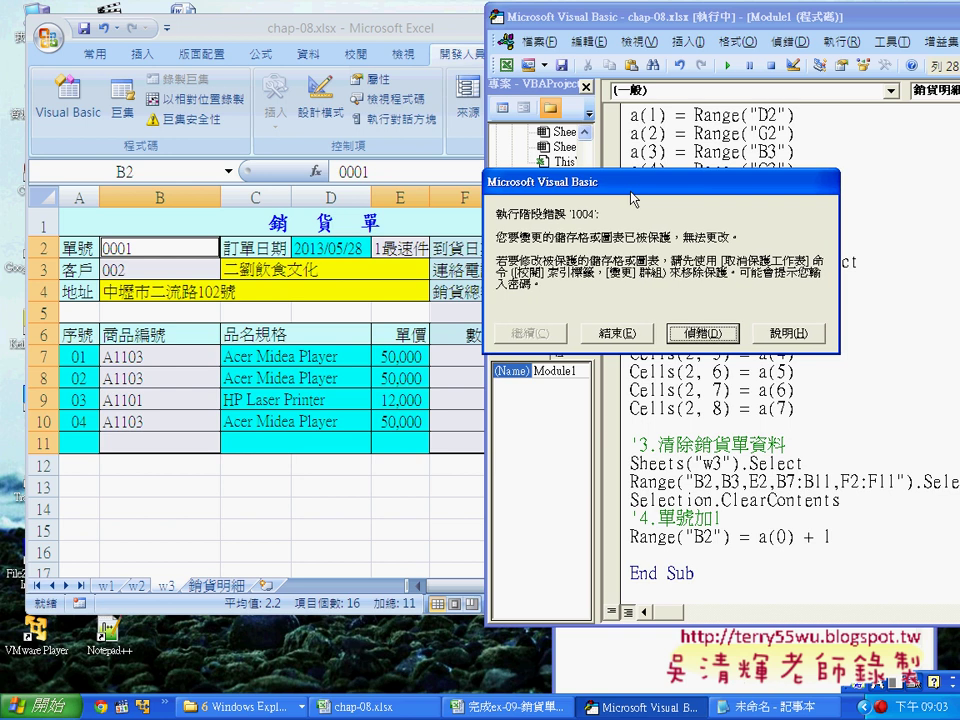
pyautogui.click(697, 332)
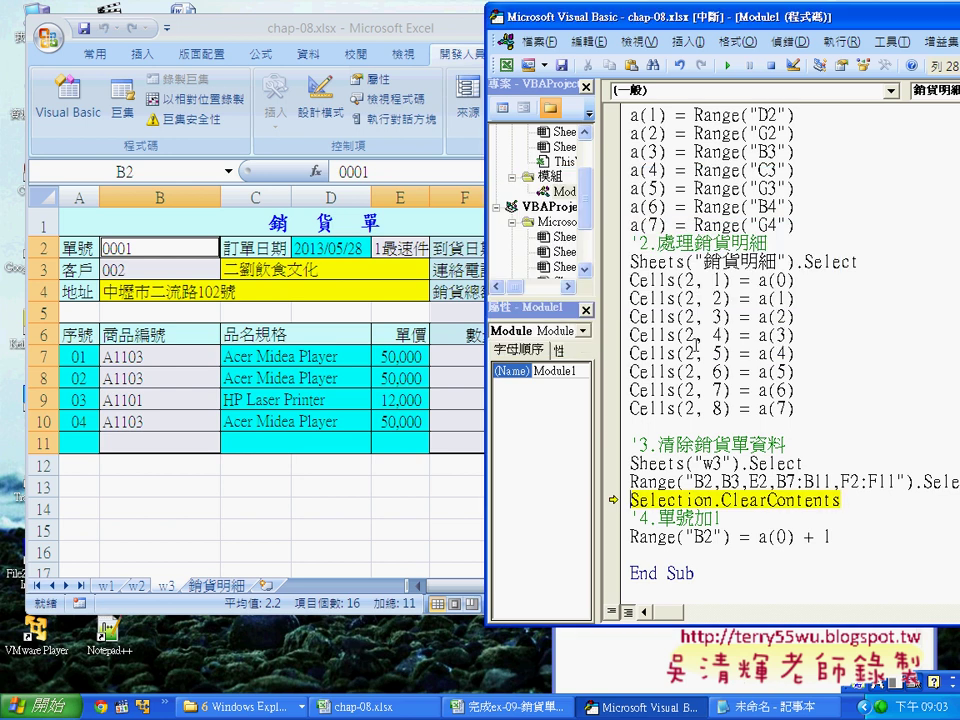
pyautogui.click(340, 399)
pyautogui.click(455, 448)
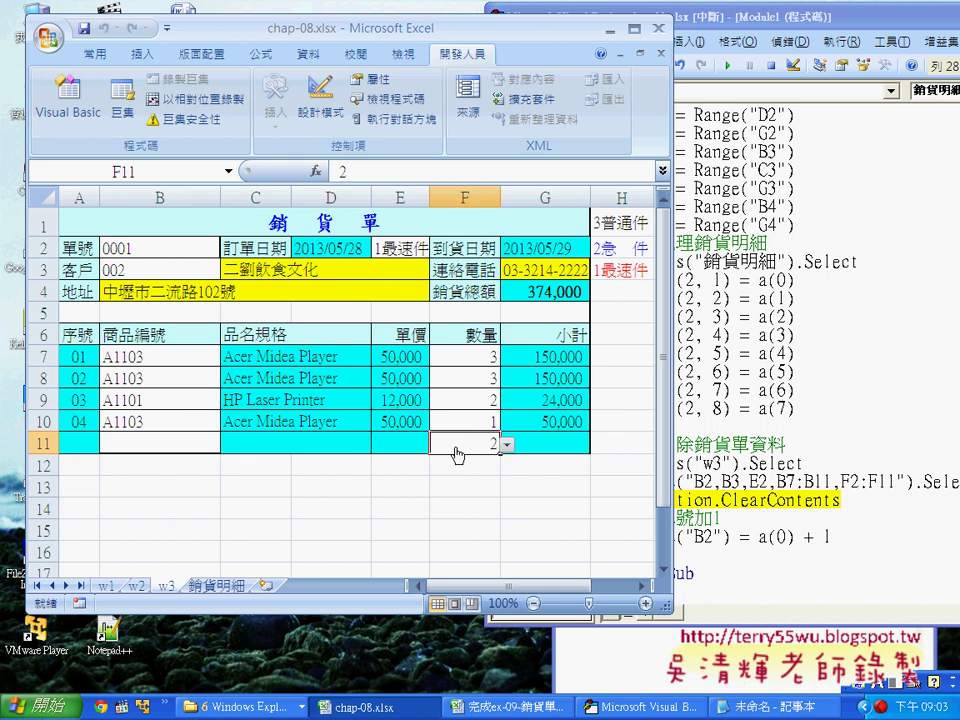
# Check F7, change the clear range F2:F11 to F7:F11, and rewind execution to the Range line
pyautogui.click(457, 356)
pyautogui.click(645, 706)
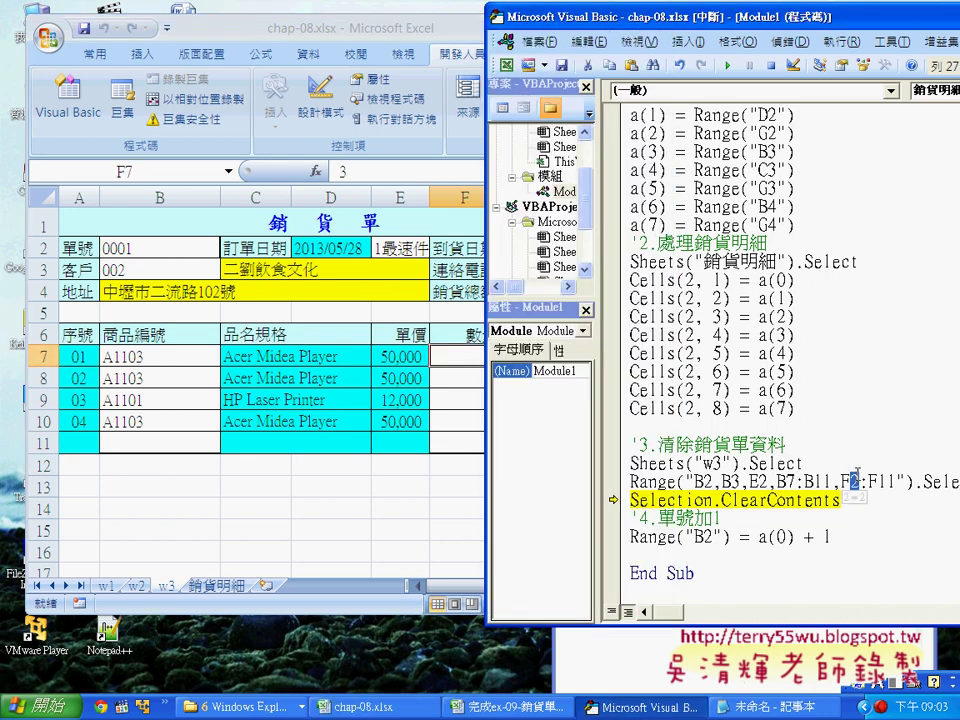
pyautogui.moveTo(851, 481); pyautogui.dragTo(844, 481)
pyautogui.write('7')
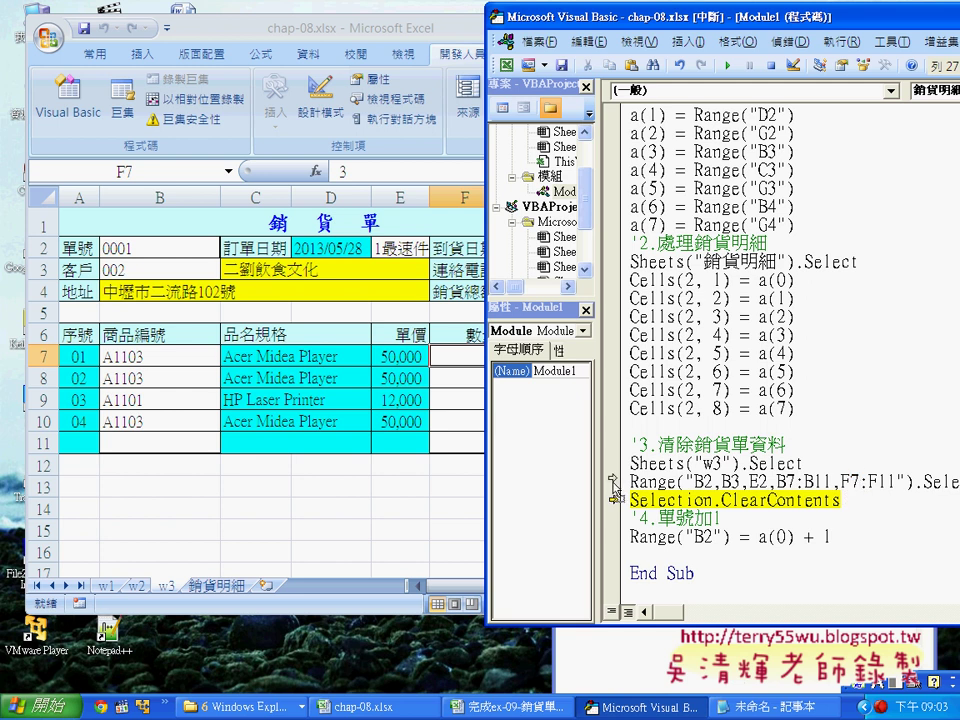
pyautogui.moveTo(613, 499); pyautogui.dragTo(613, 481)
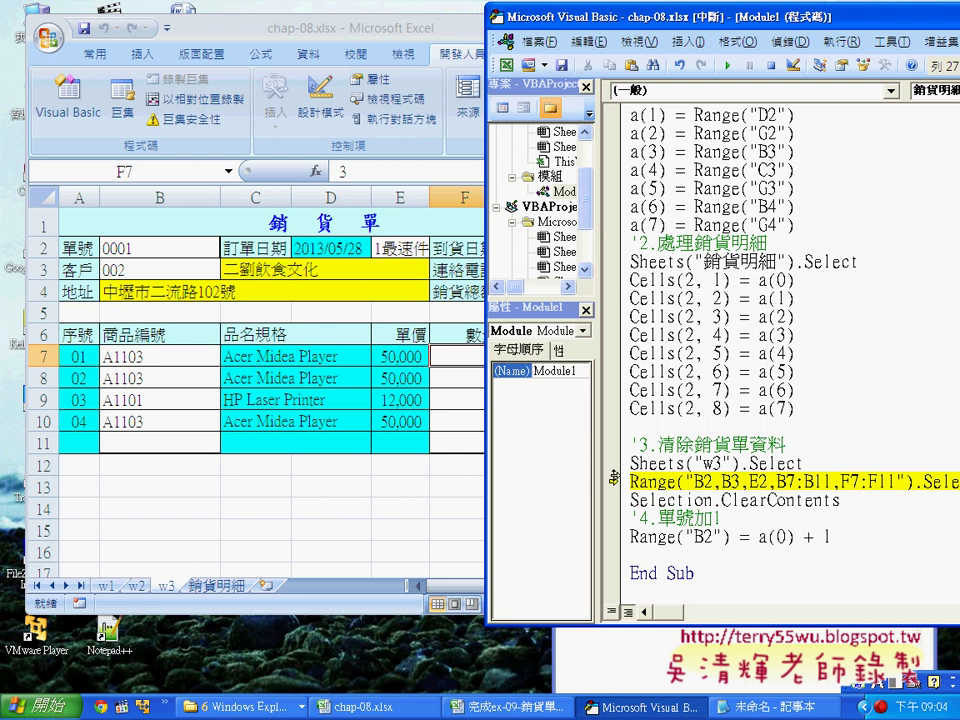
# Step through the Range select, ClearContents and a(0) + 1 lines so B2 shows order 2
pyautogui.press('F8')
pyautogui.press('F8')
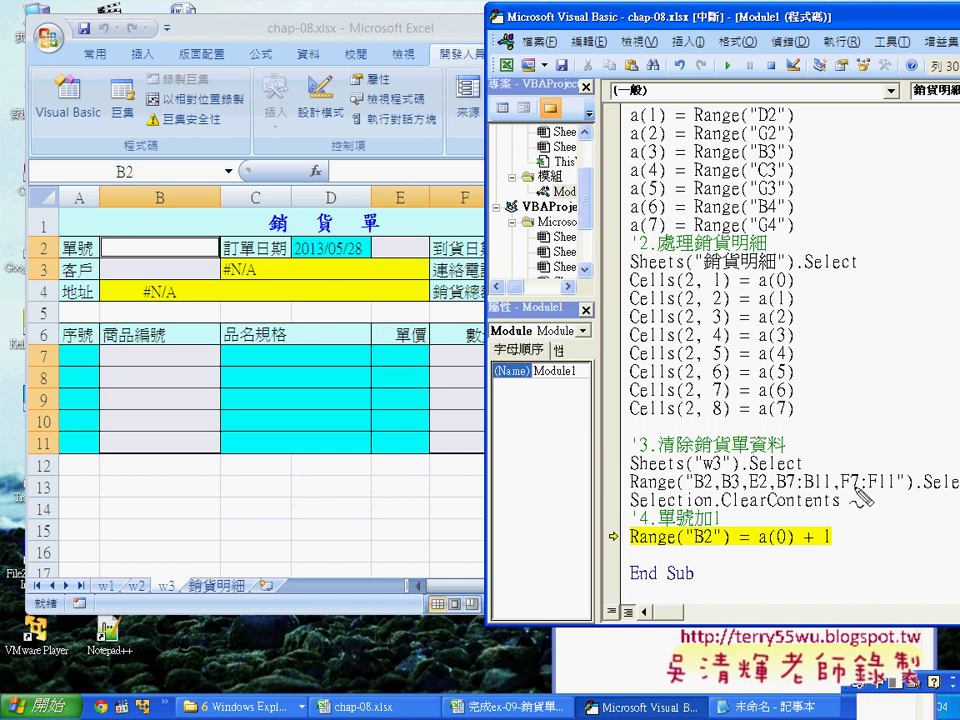
pyautogui.moveTo(841, 490); pyautogui.dragTo(858, 491)
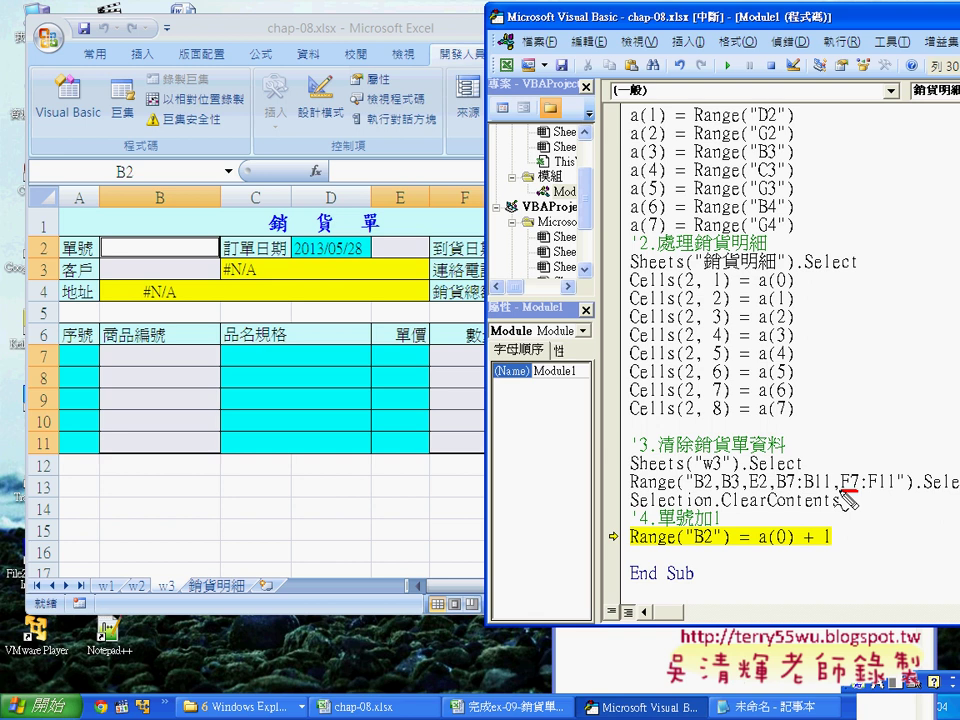
pyautogui.press('Escape')
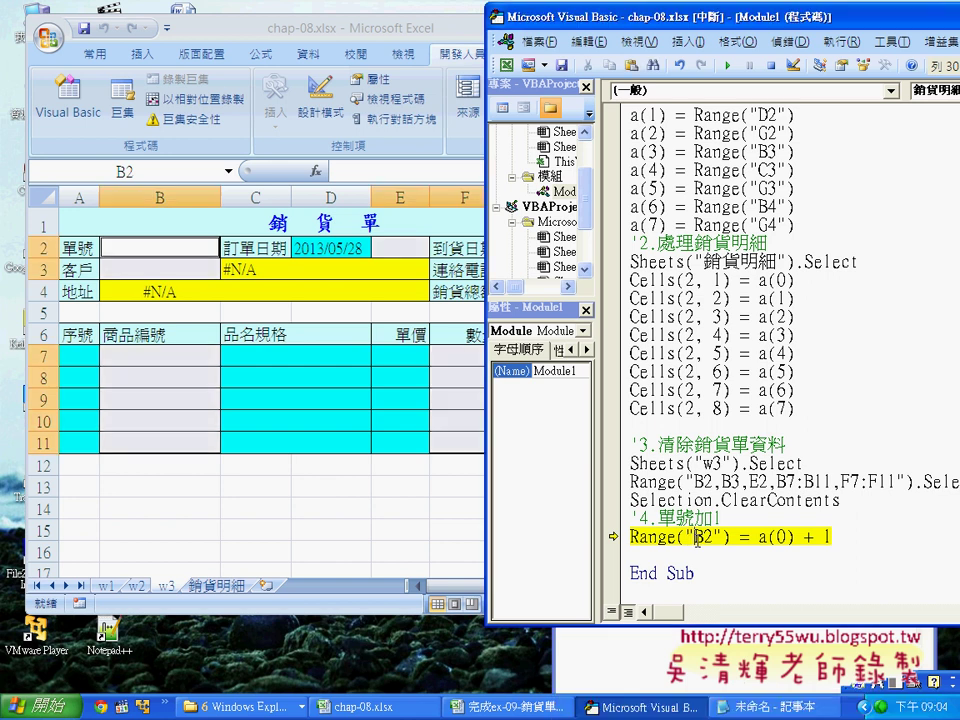
pyautogui.press('F8')
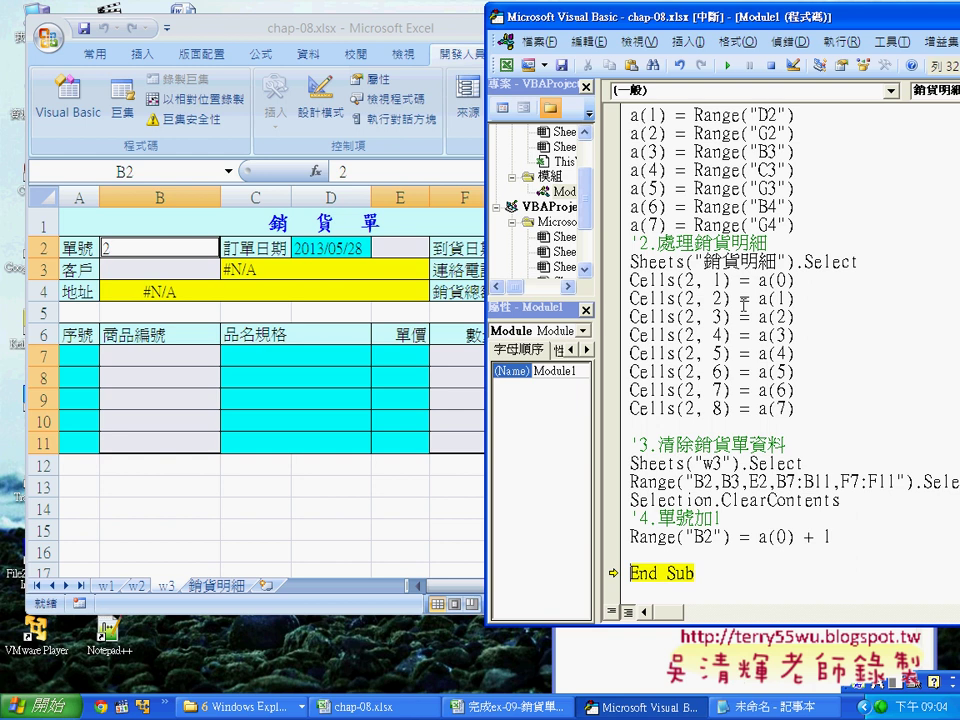
# Maximize the Visual Basic Editor and review the w3 reselect and form-clearing code lines
pyautogui.doubleClick(551, 16)
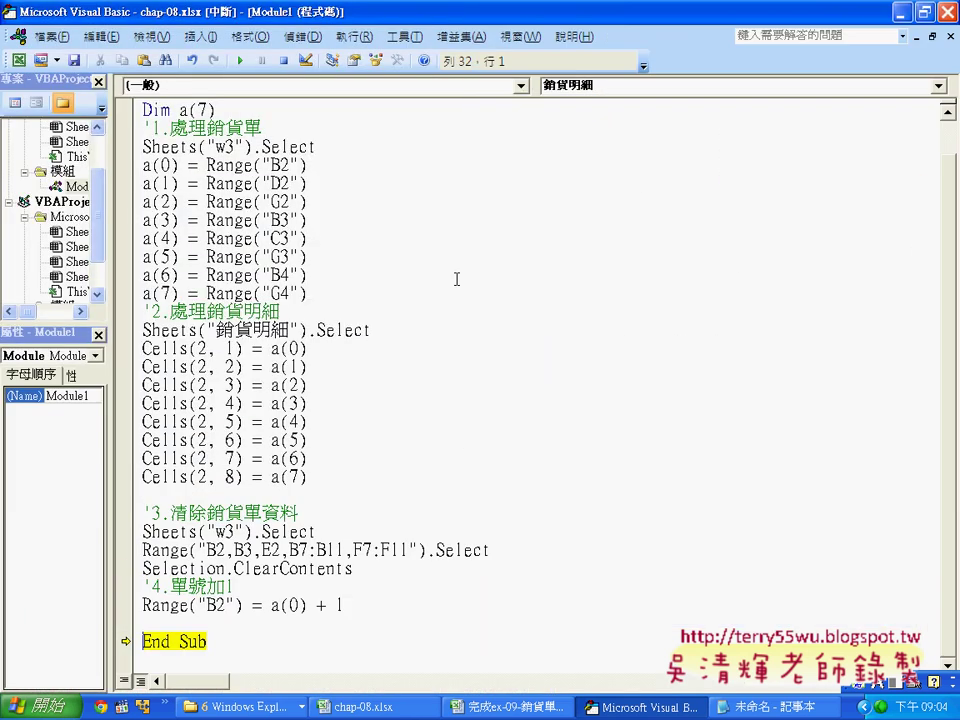
pyautogui.click(160, 152)
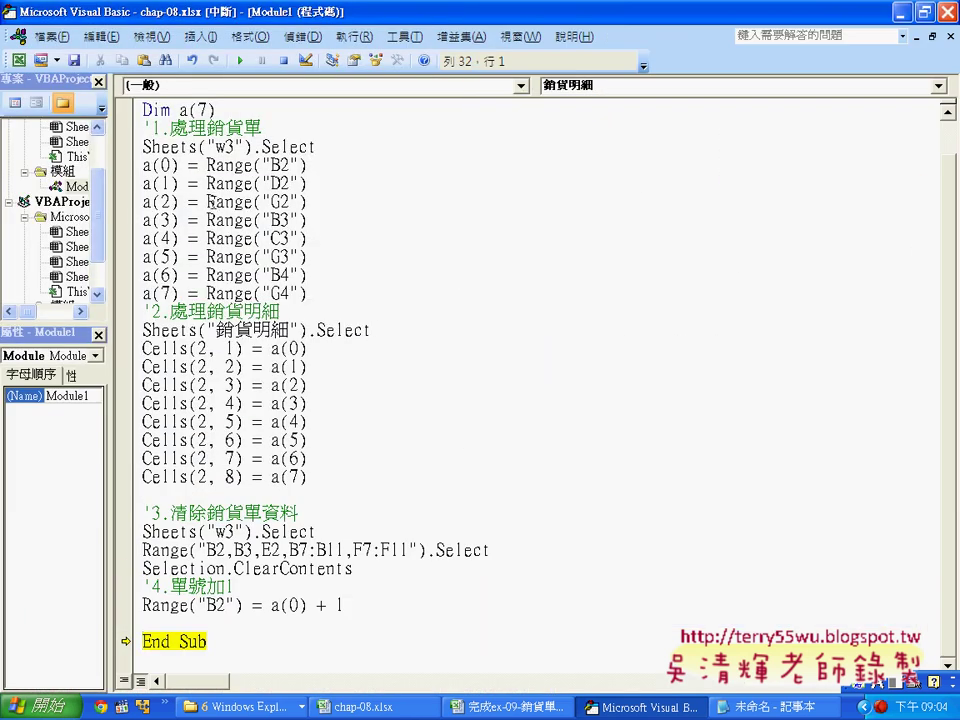
pyautogui.click(214, 504)
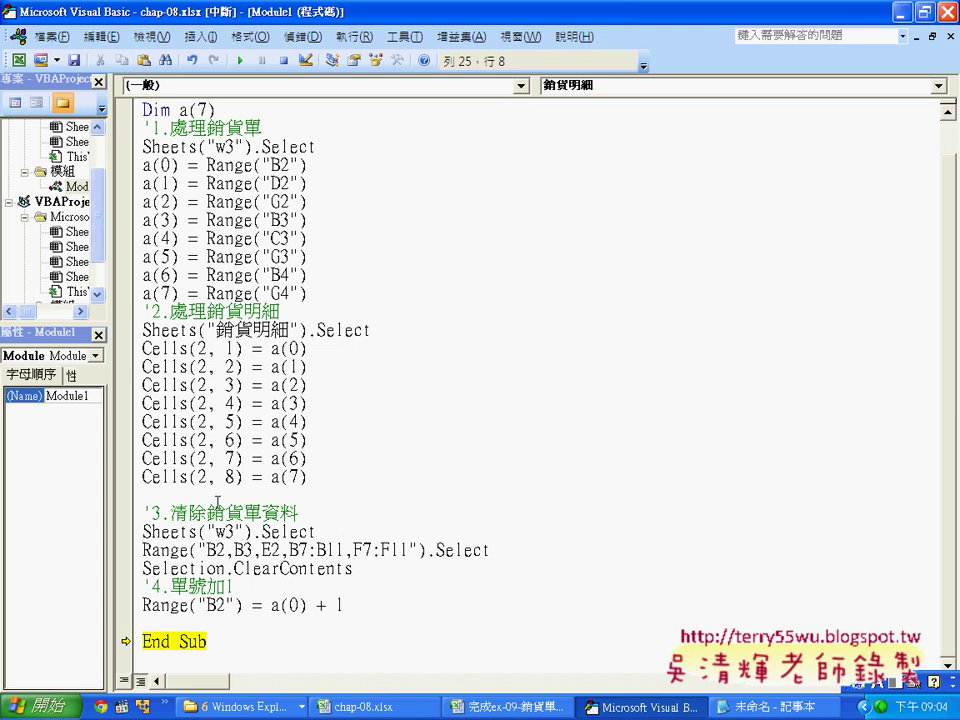